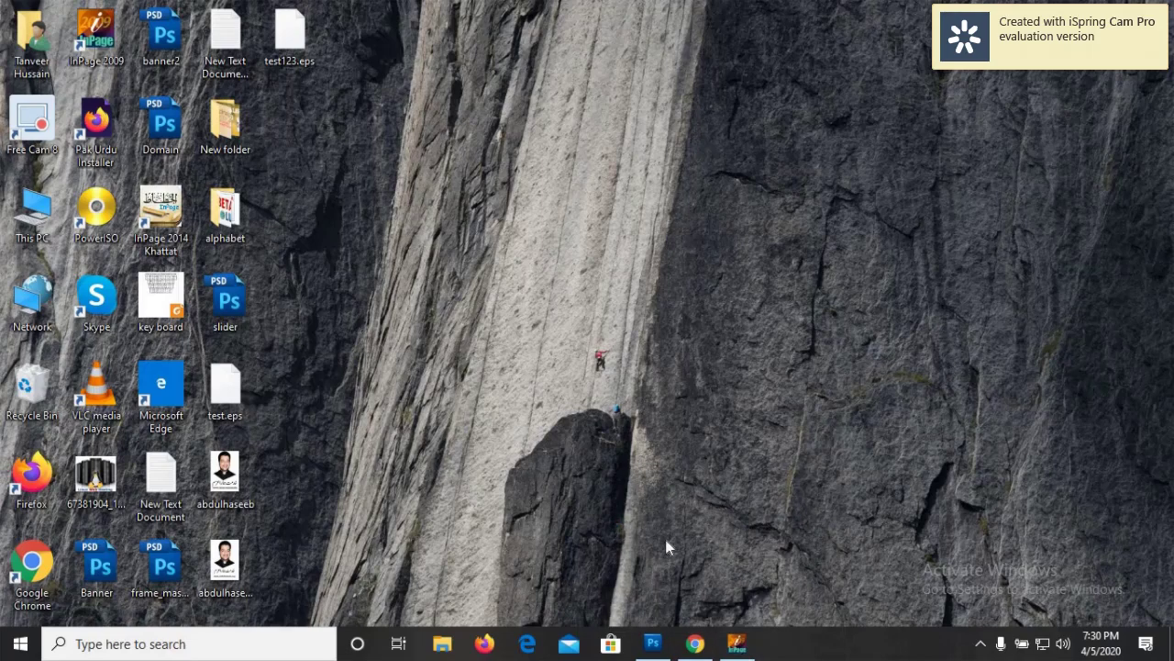
- Restore the Photoshop document showing the styled Urdu heading 'خدمت ہمارا عزم' on layer test123
left_click(660, 637)
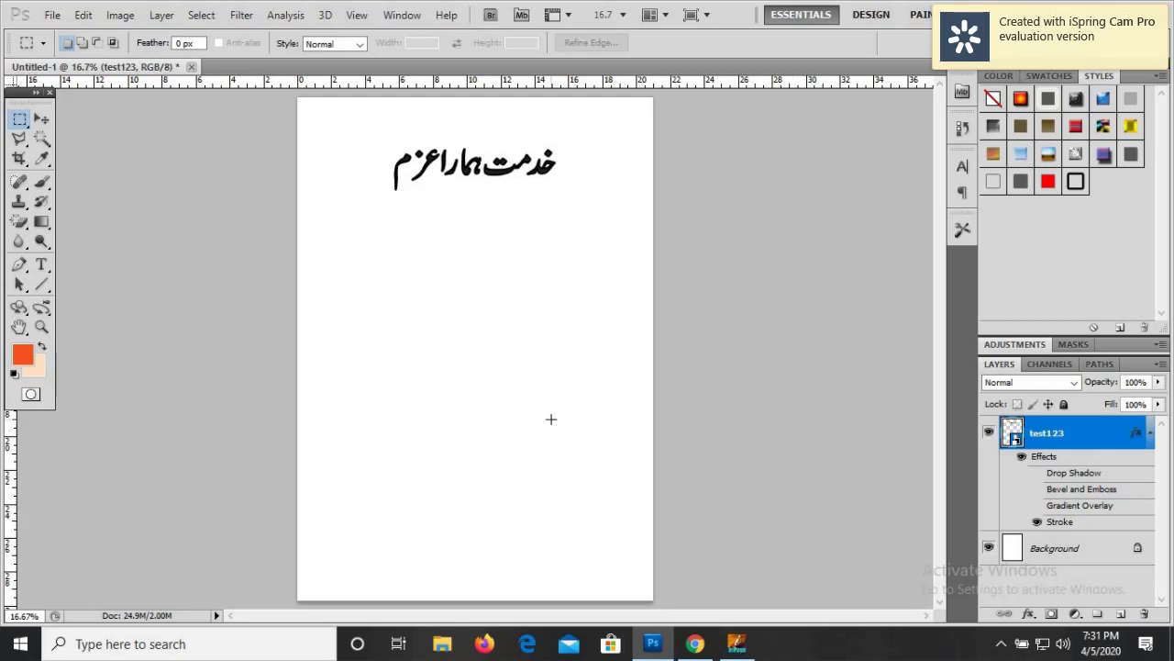
- Switch to InPage's Untitled-1 and select the Urdu heading line 'خدمت ہمارا عزم'
left_click(737, 647)
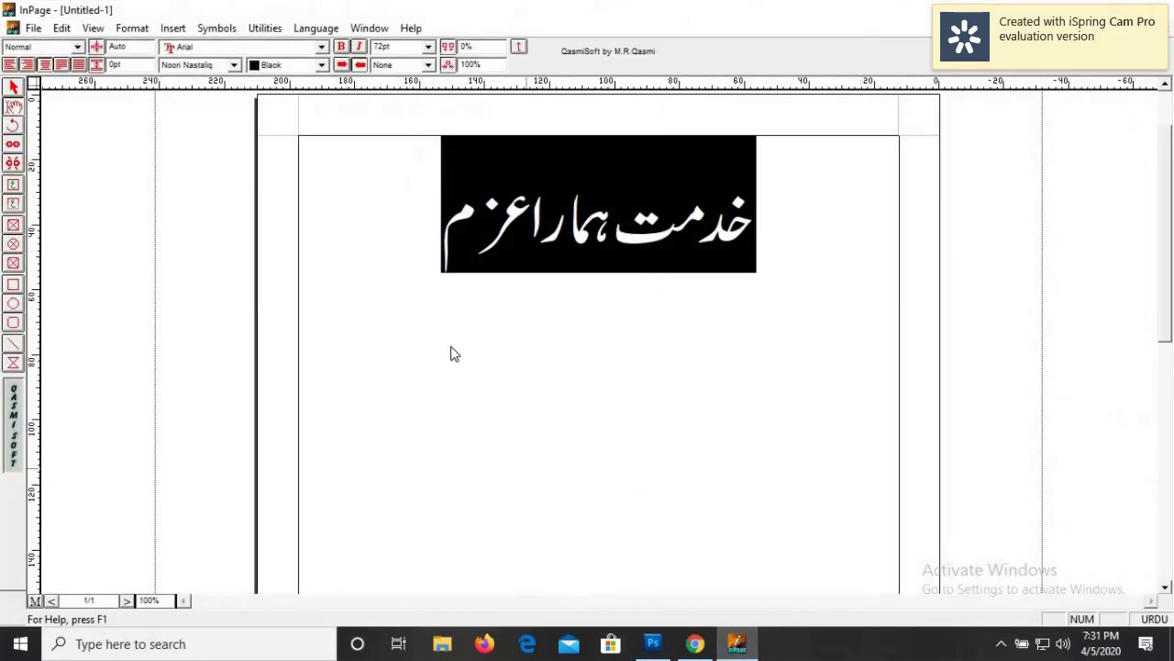
left_click(447, 222)
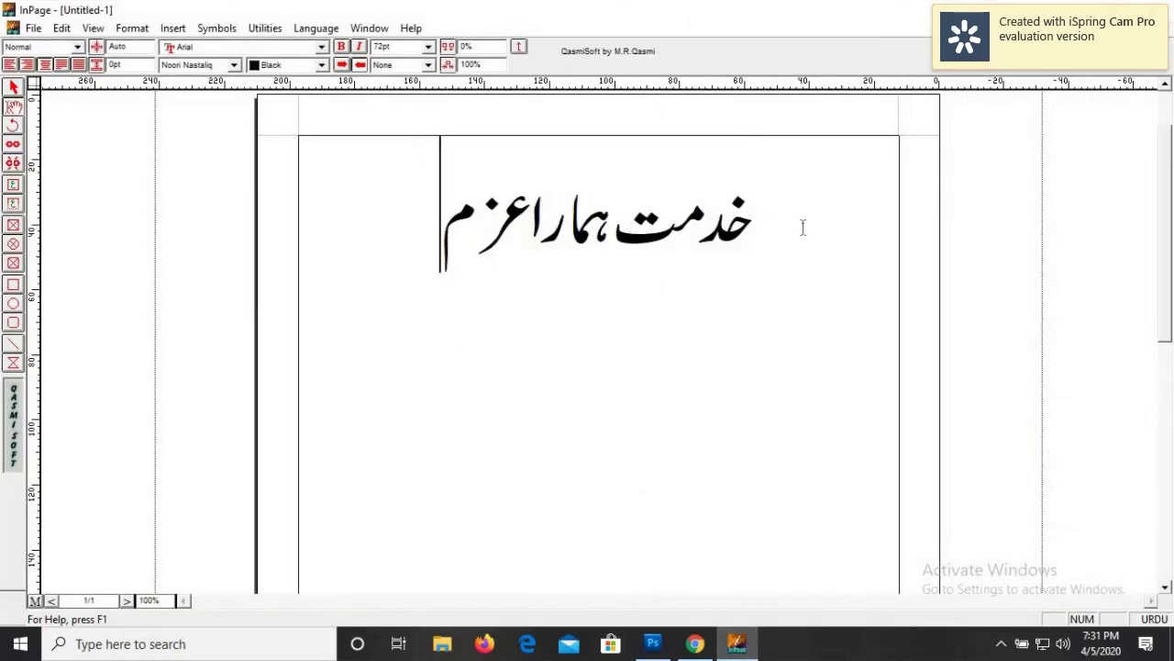
key("ctrl+a")
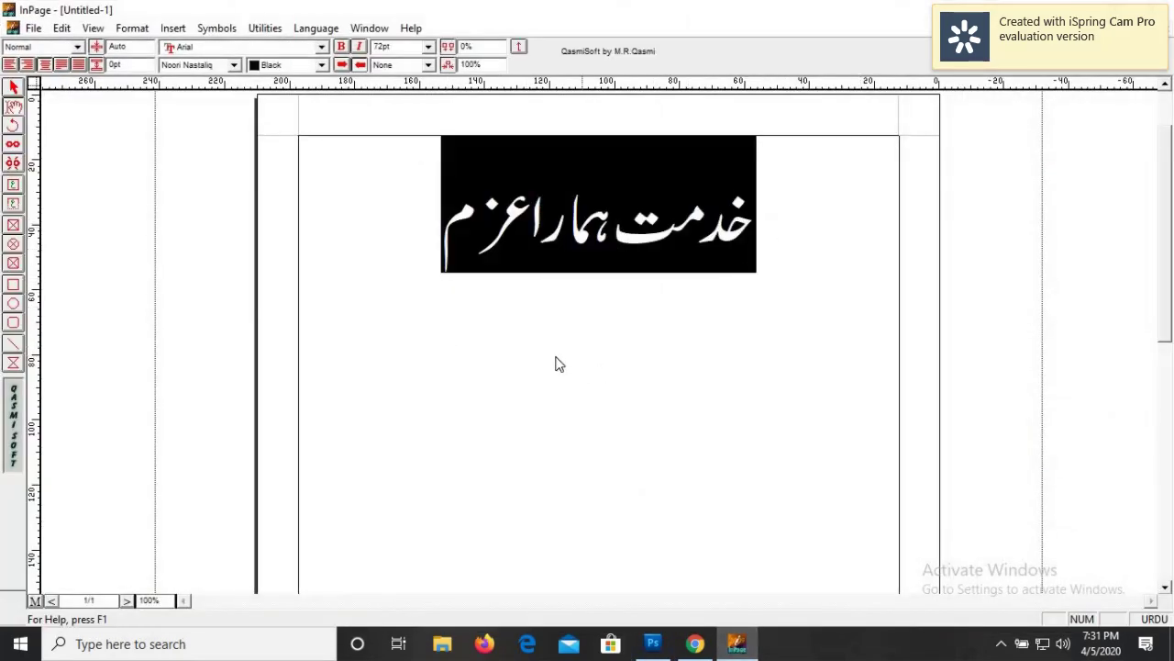
left_click(539, 346)
mouse_move(440, 230)
left_mouse_down()
mouse_move(826, 223)
mouse_move(404, 225)
left_mouse_up()
left_click(774, 228)
left_click(774, 222)
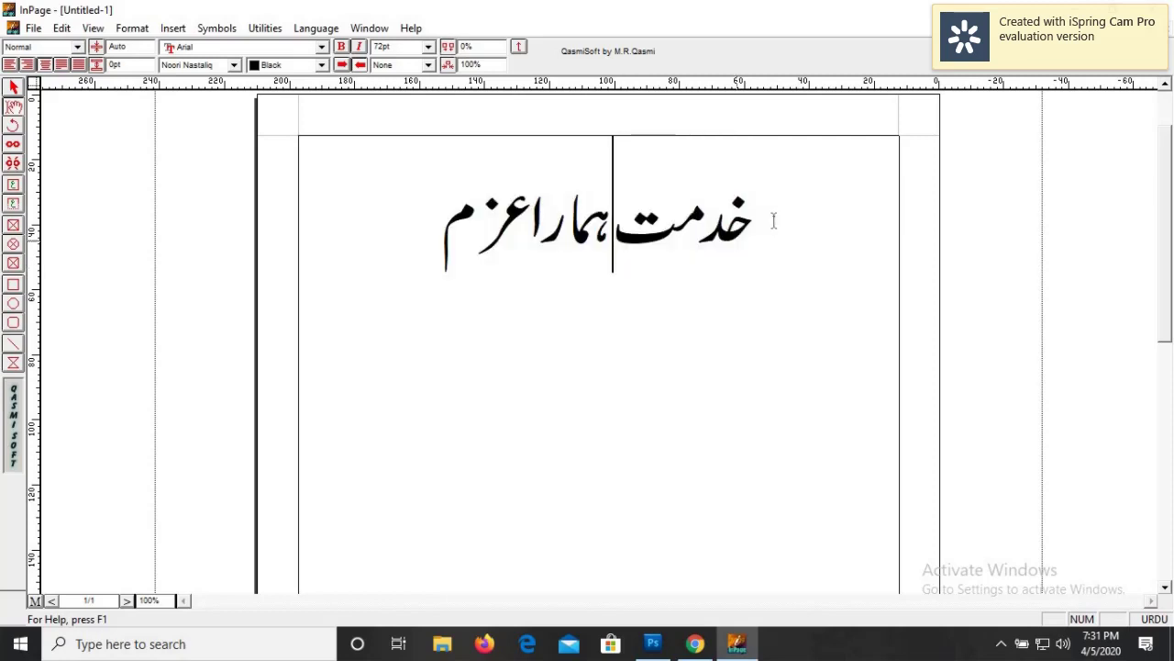
left_click_drag(773, 222, 431, 235)
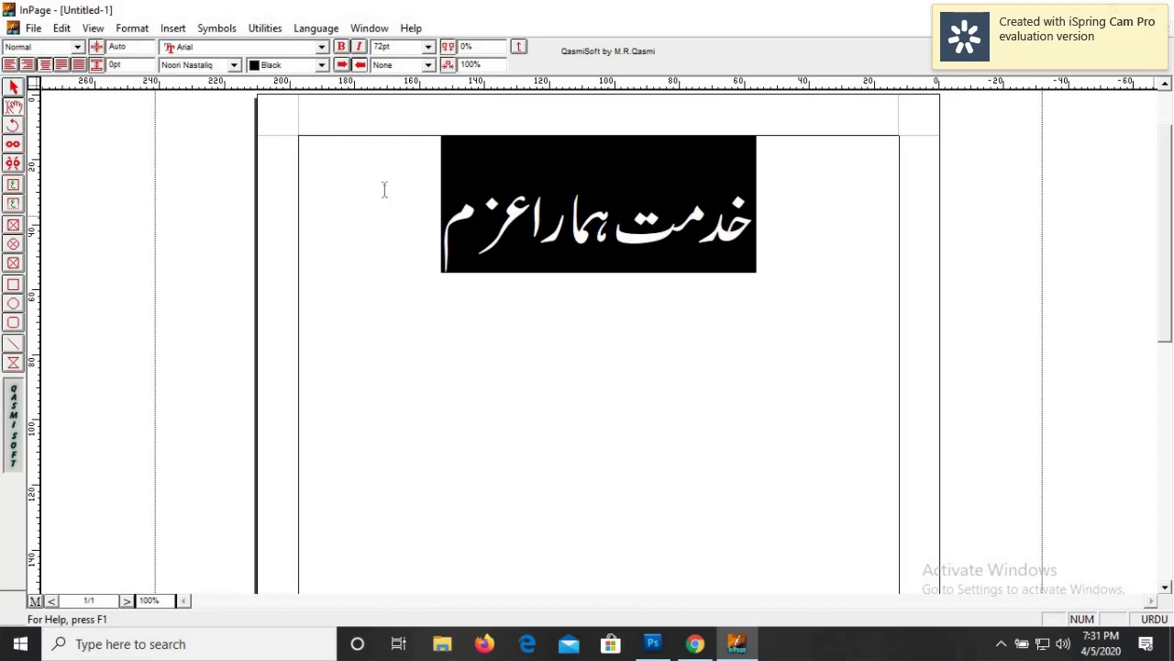
- Start InPage's Export Page and browse for where to save the picture
left_click(33, 27)
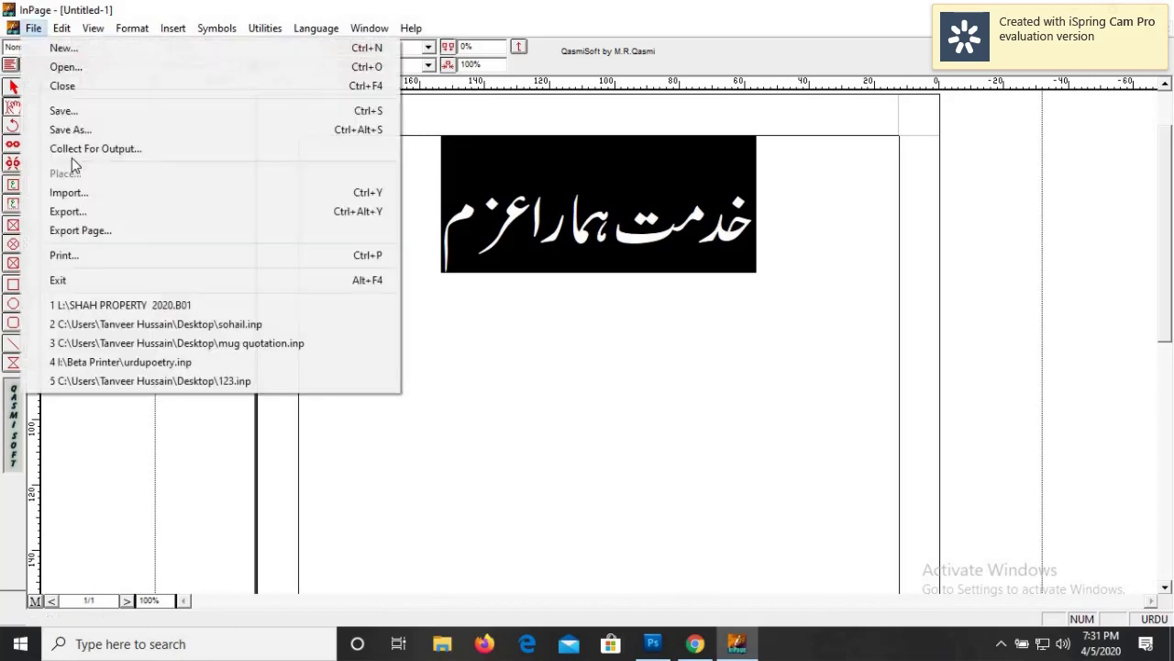
left_click(108, 233)
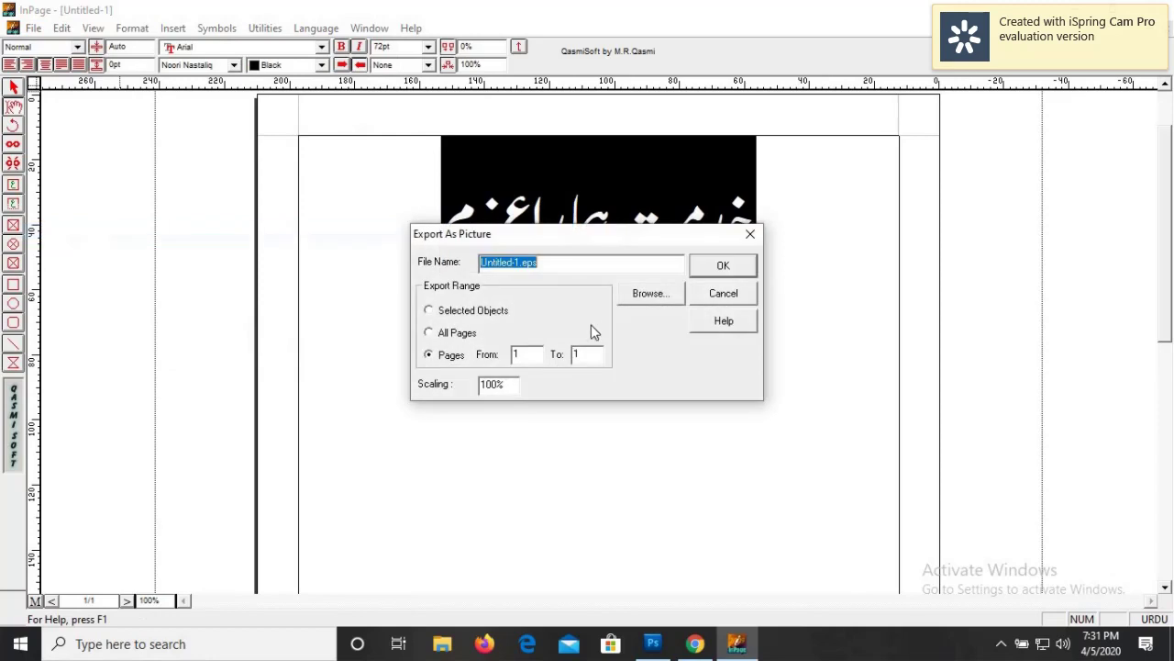
left_click(649, 295)
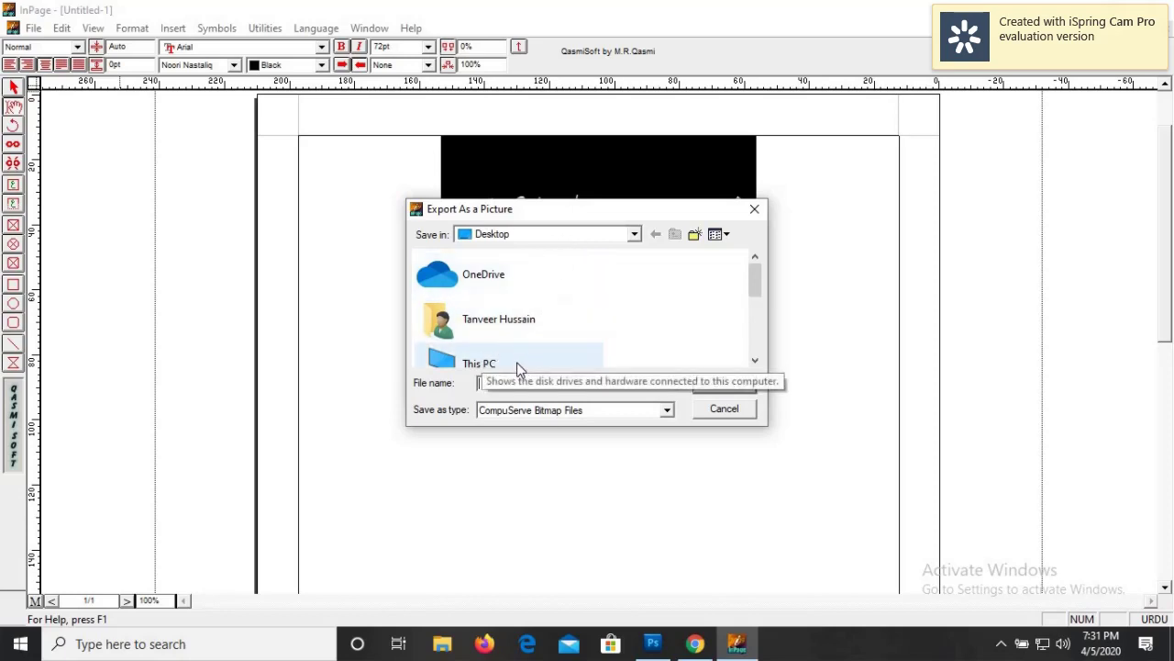
- Save the export as 1234 in Encapsulated PostScript format on the Desktop
scroll(516, 362, "down", 2)
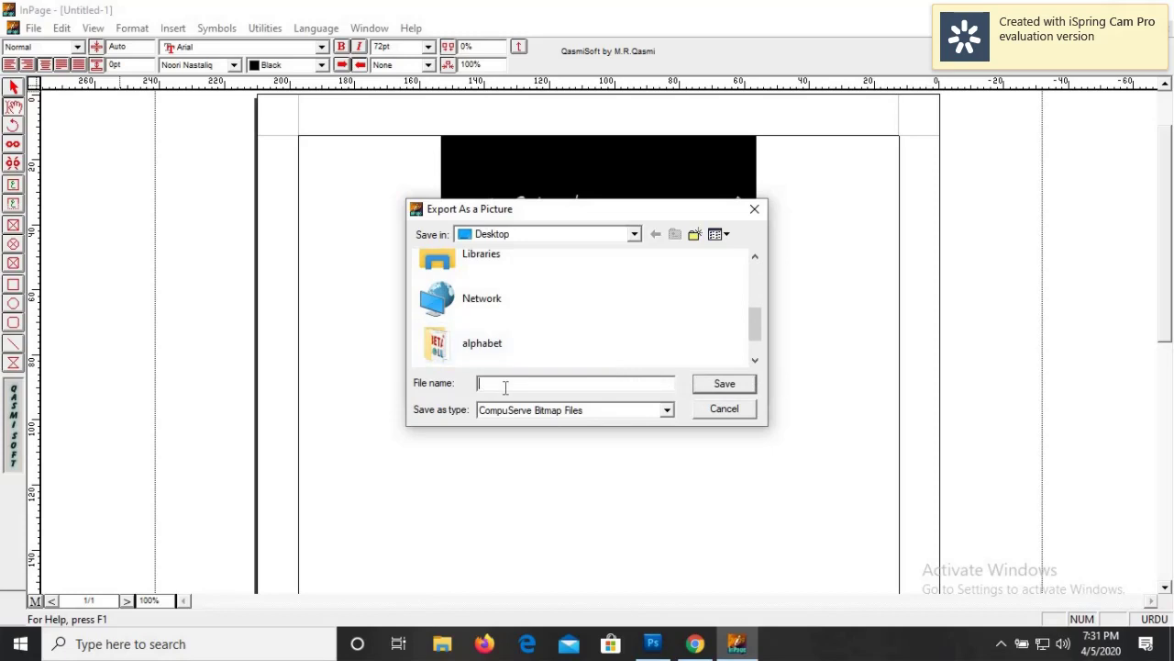
type("1234")
left_click(533, 412)
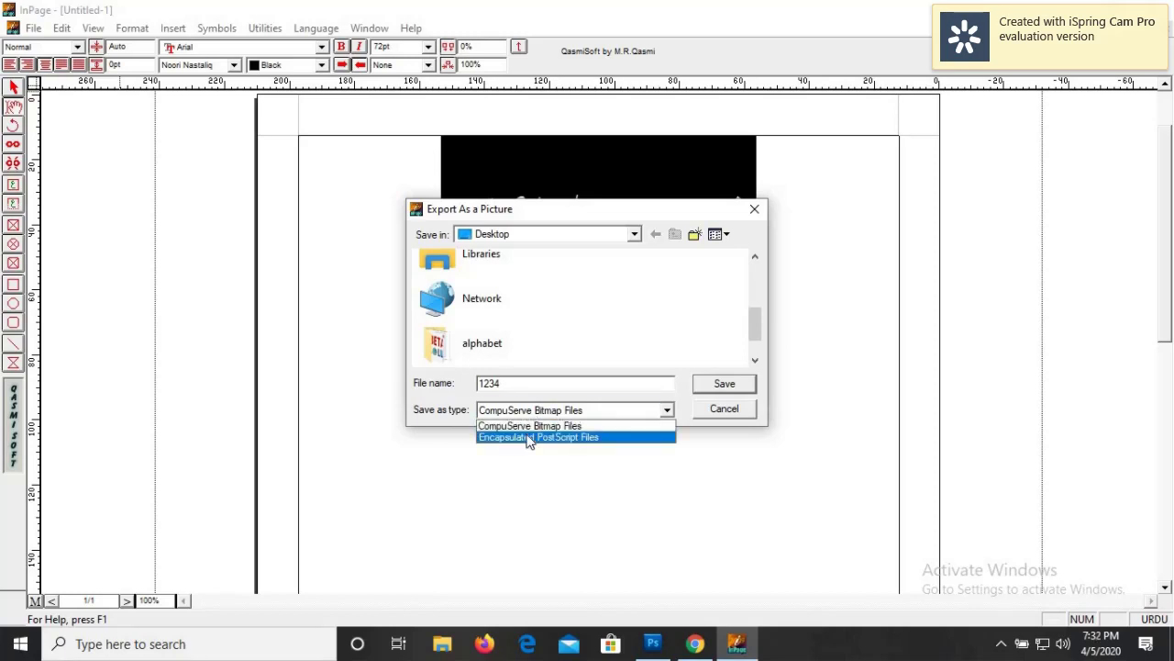
left_click(529, 438)
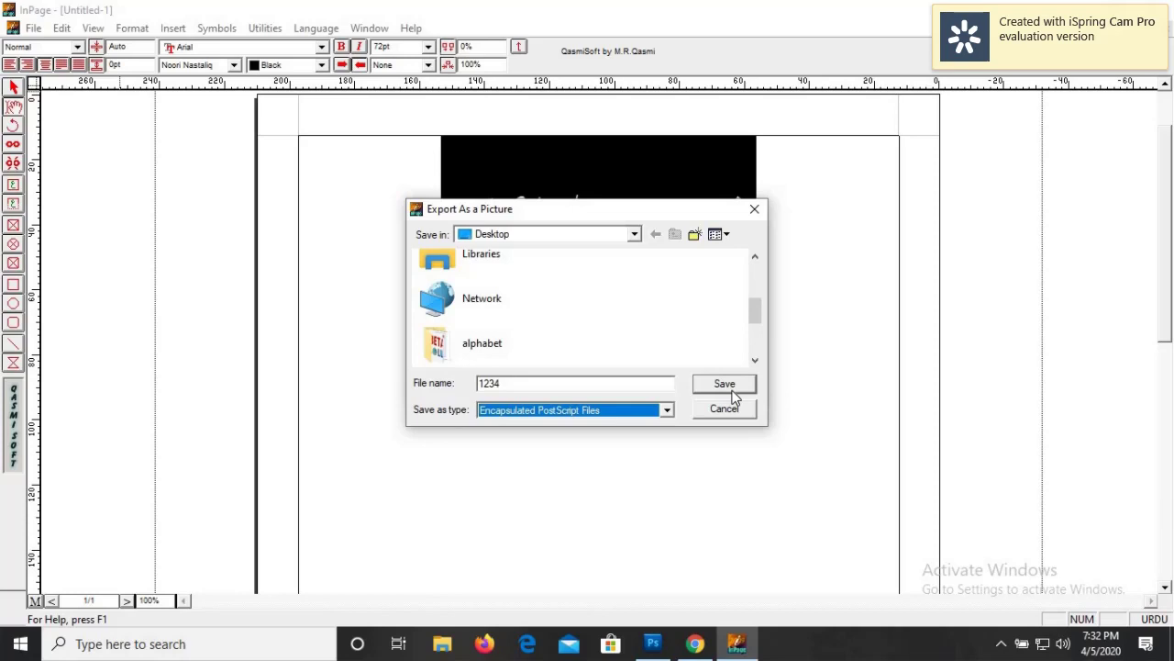
left_click(725, 389)
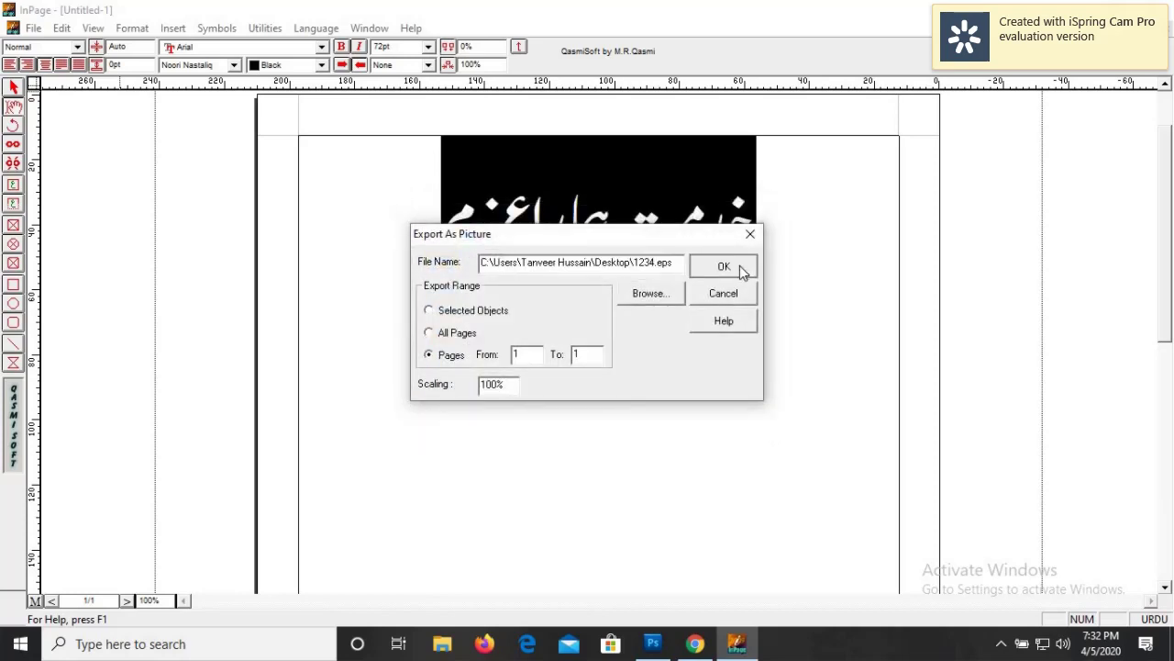
left_click(741, 265)
- Bring Photoshop back to the front
key("alt+Tab")
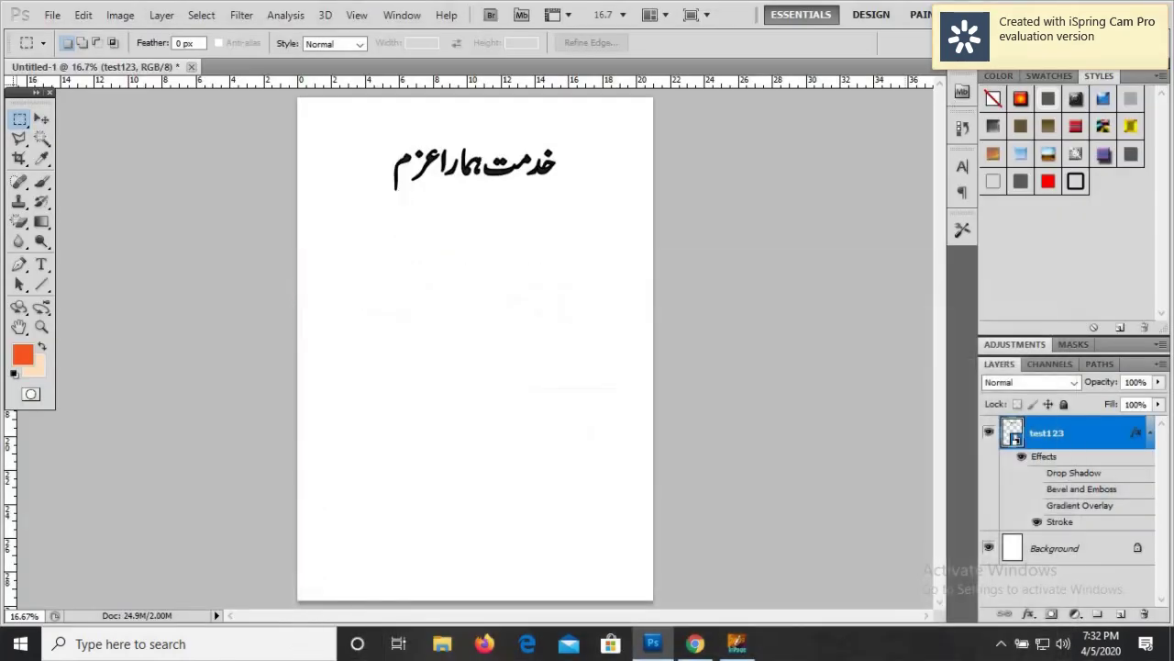
key("super+d")
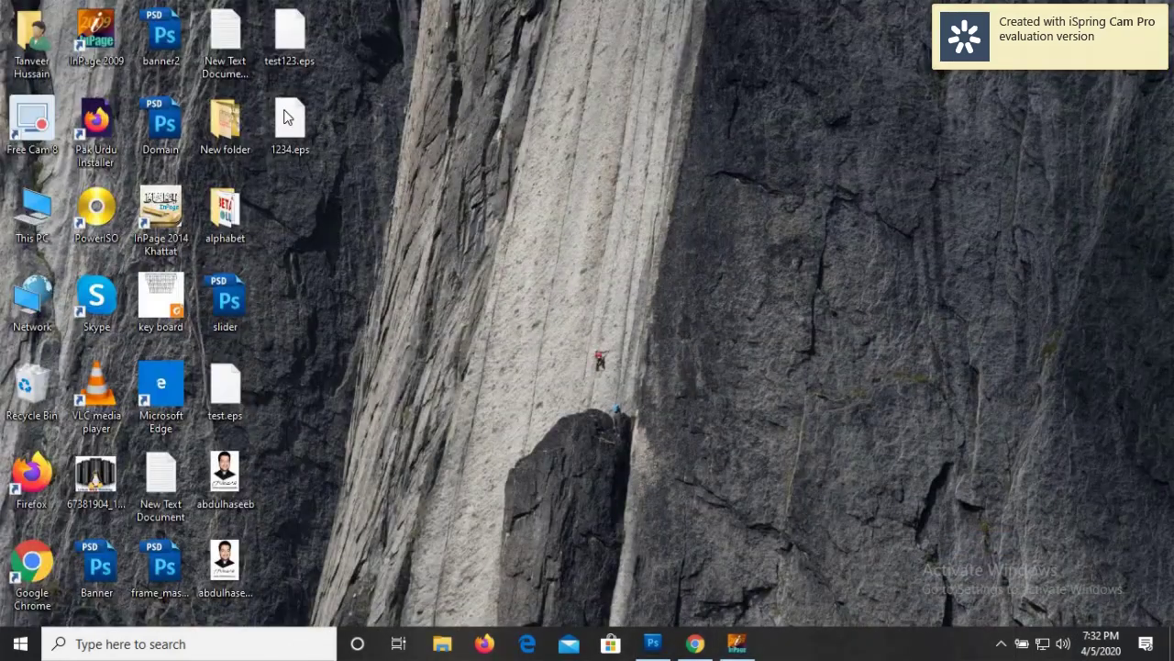
left_click(652, 643)
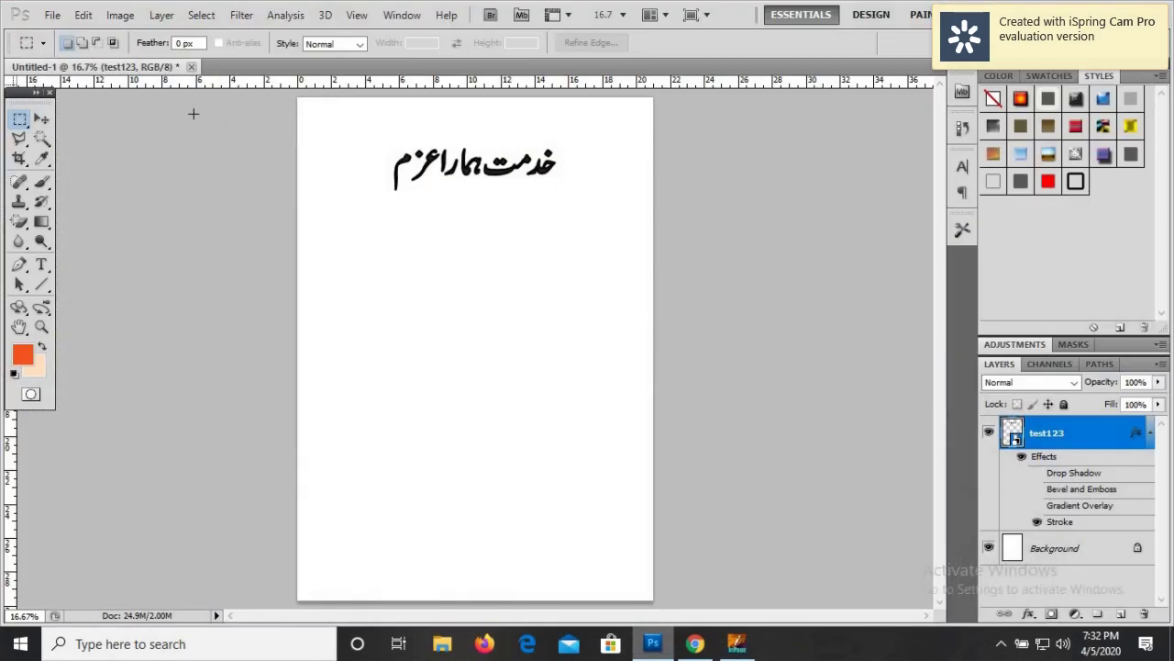
- Create a new A4 document at 300 pixels/inch with a white background
left_click(52, 16)
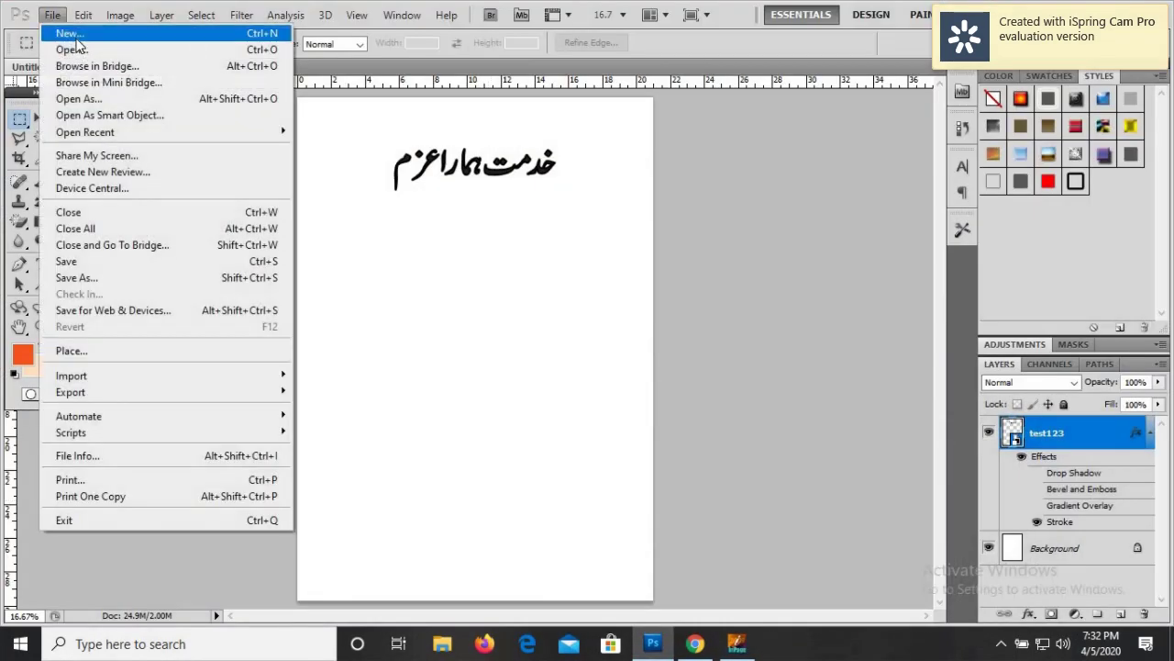
left_click(348, 159)
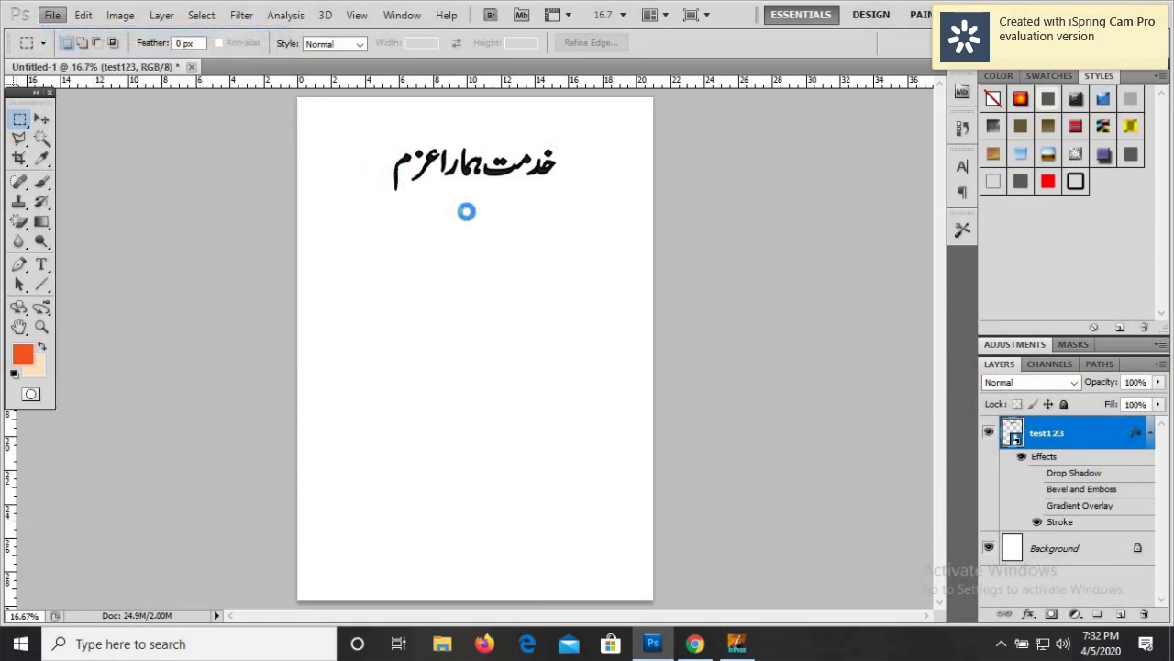
key("ctrl+n")
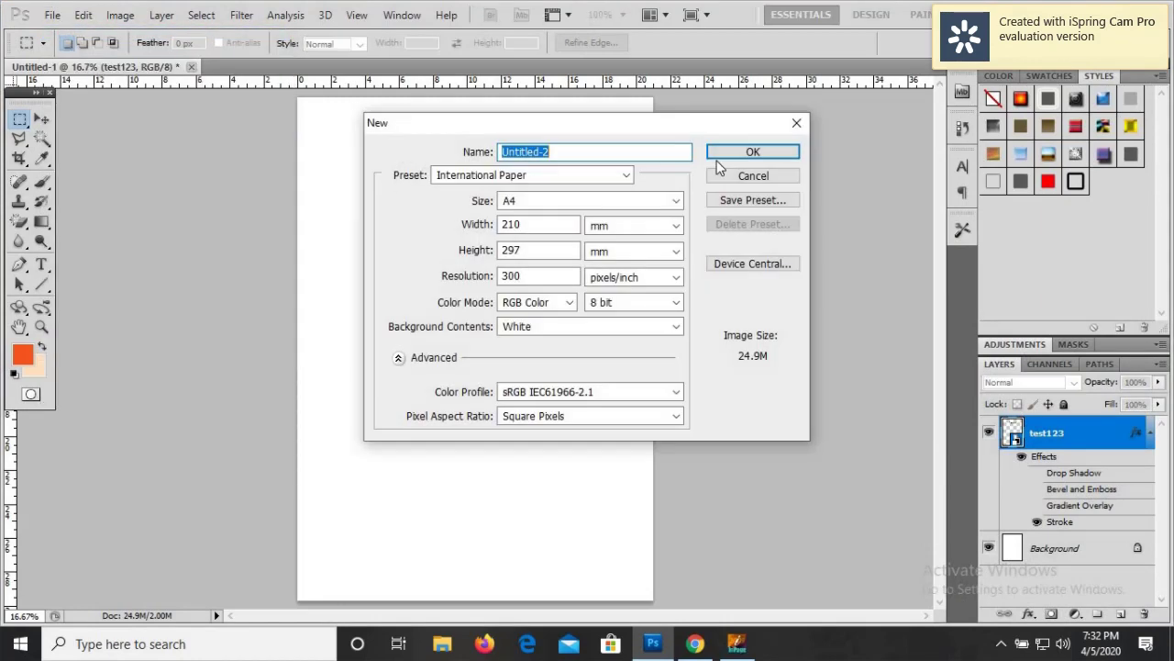
left_click(729, 150)
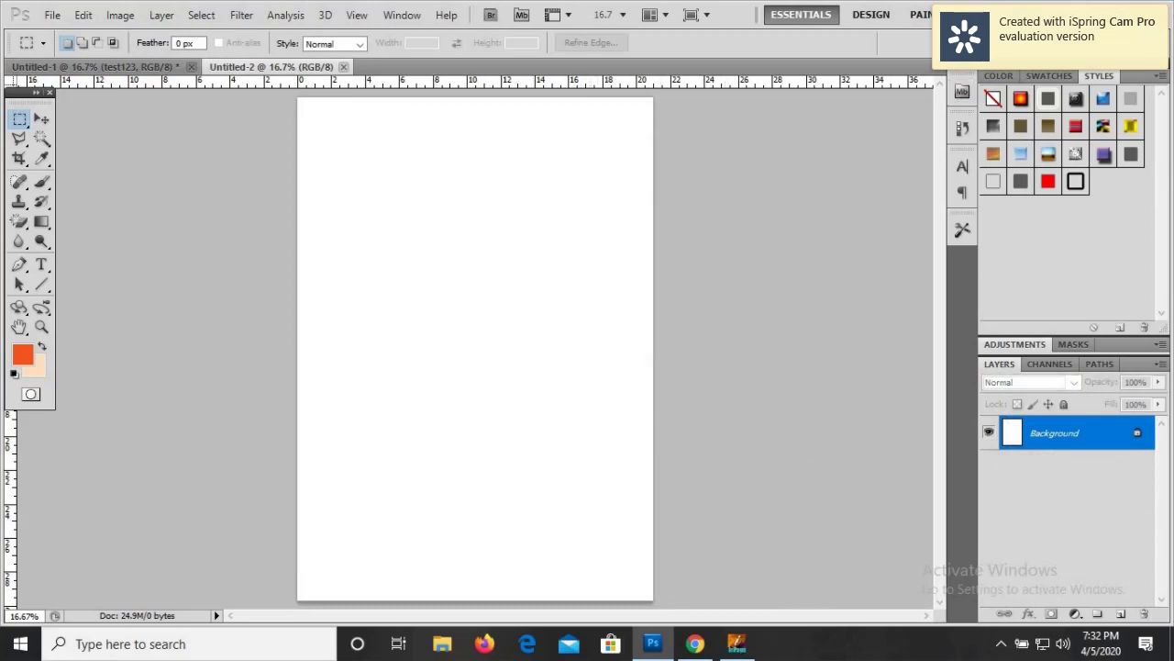
- Place 1234.eps on the A4 page and apply the red Color Overlay and Stroke style
key("super+d")
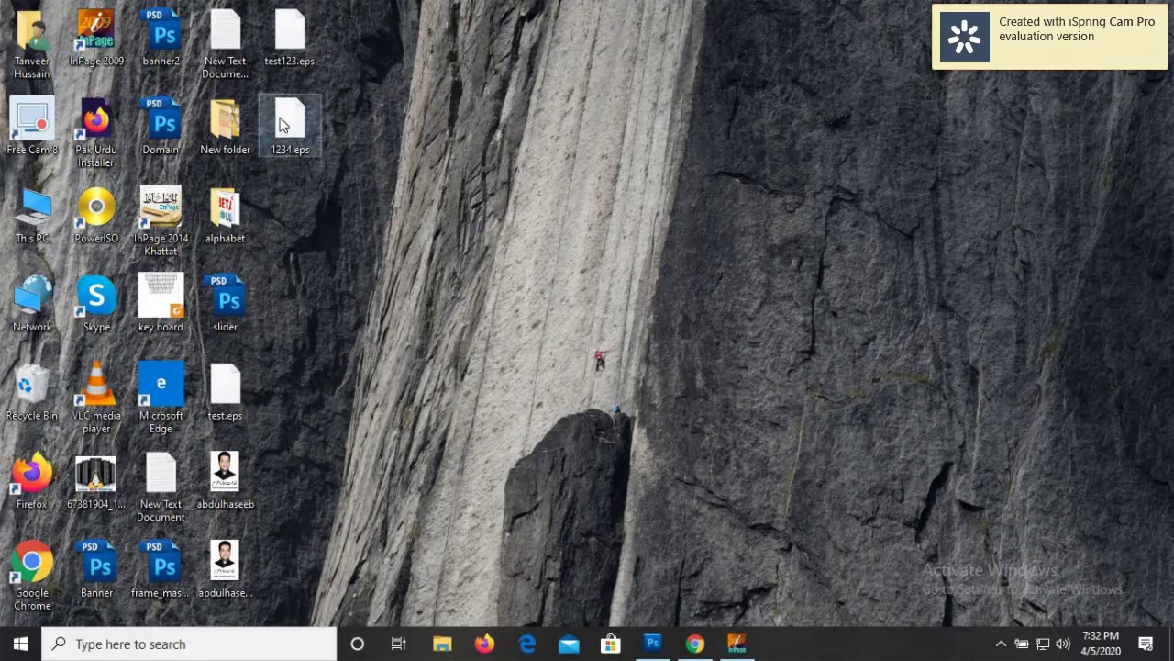
mouse_move(280, 134)
left_mouse_down()
mouse_move(624, 591)
mouse_move(501, 275)
left_mouse_up()
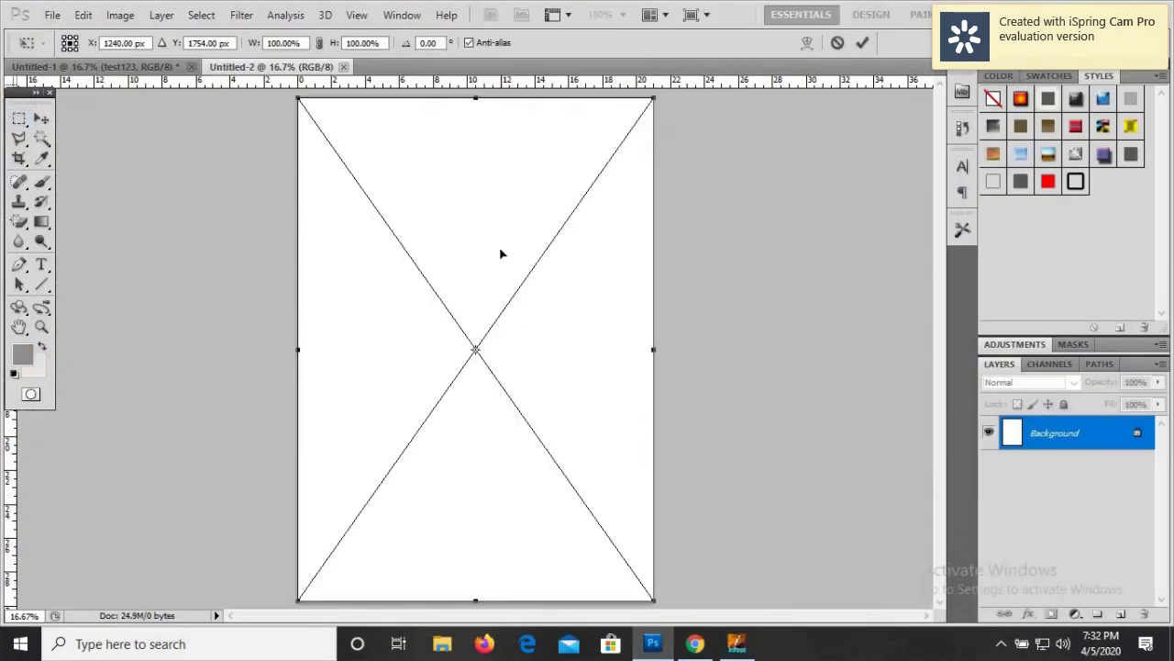
left_click(42, 119)
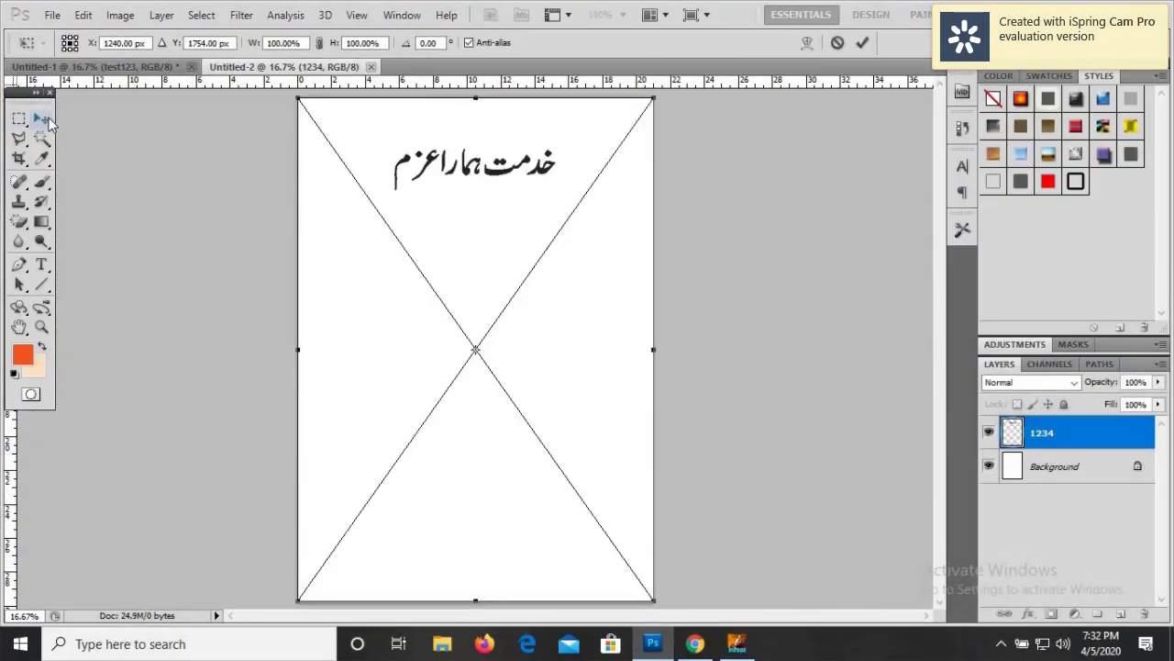
left_click(528, 255)
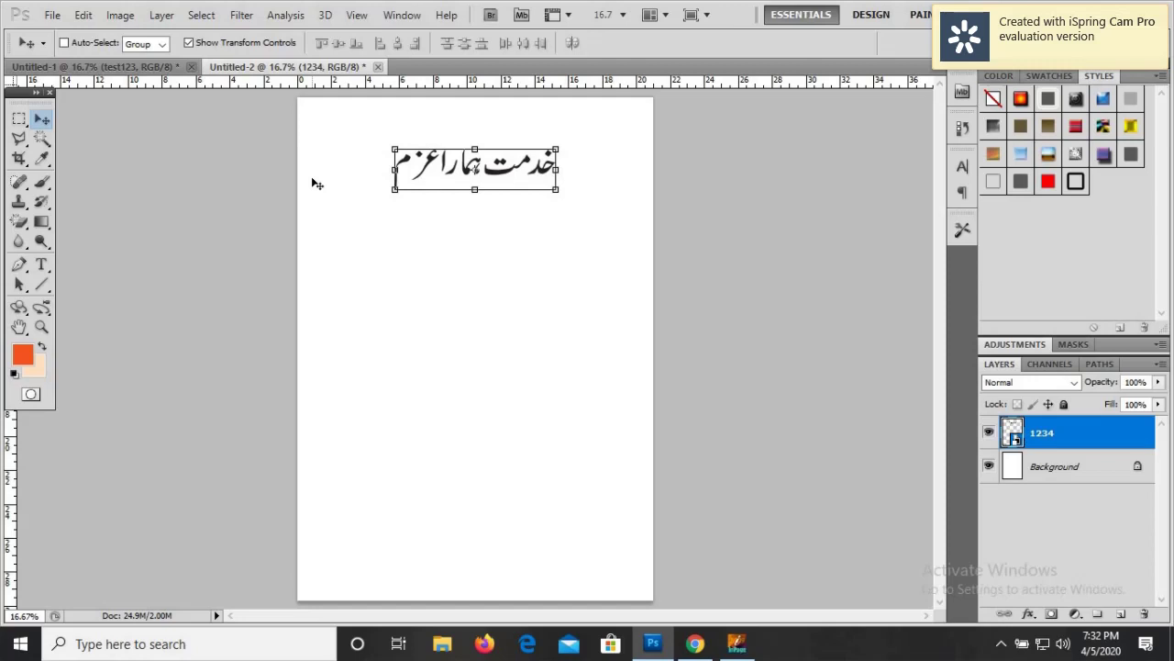
left_click(20, 119)
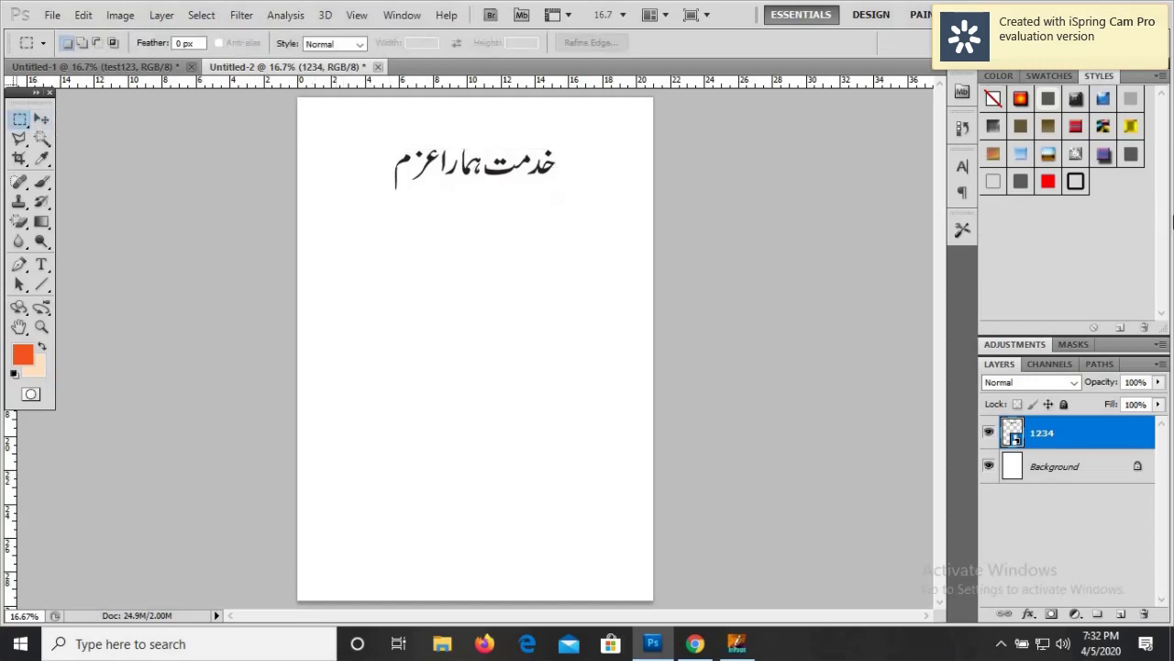
left_click(1046, 187)
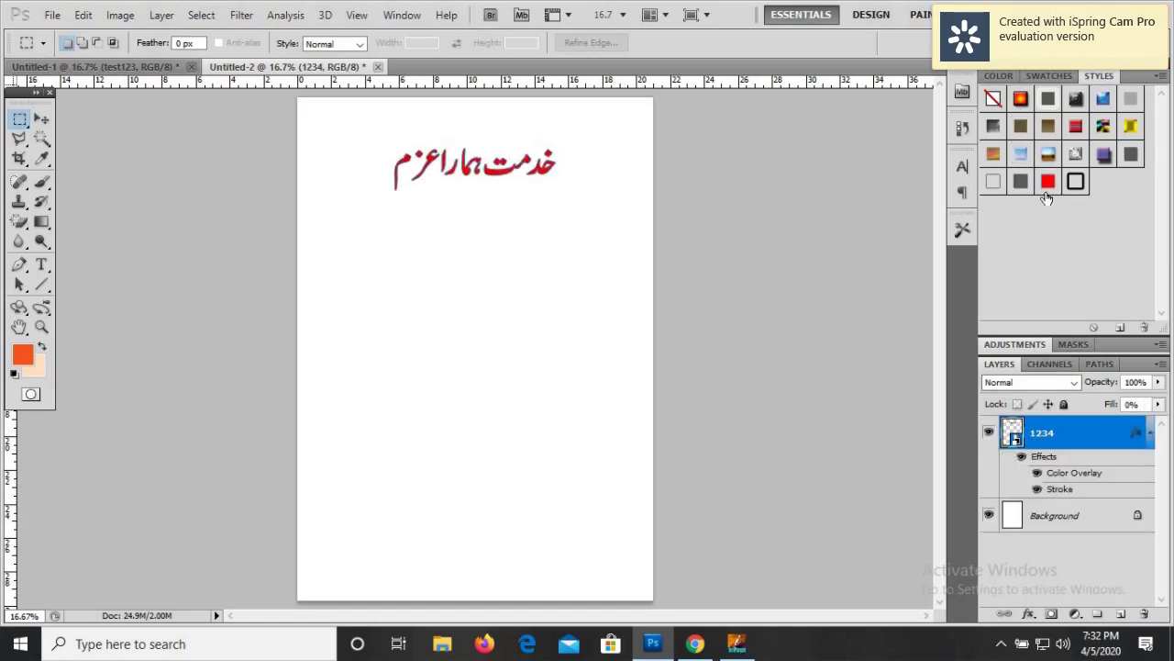
- Set the 1234 layer's stroke colour to violet (5b25e3) with size kept at 6 px
double_click(1078, 493)
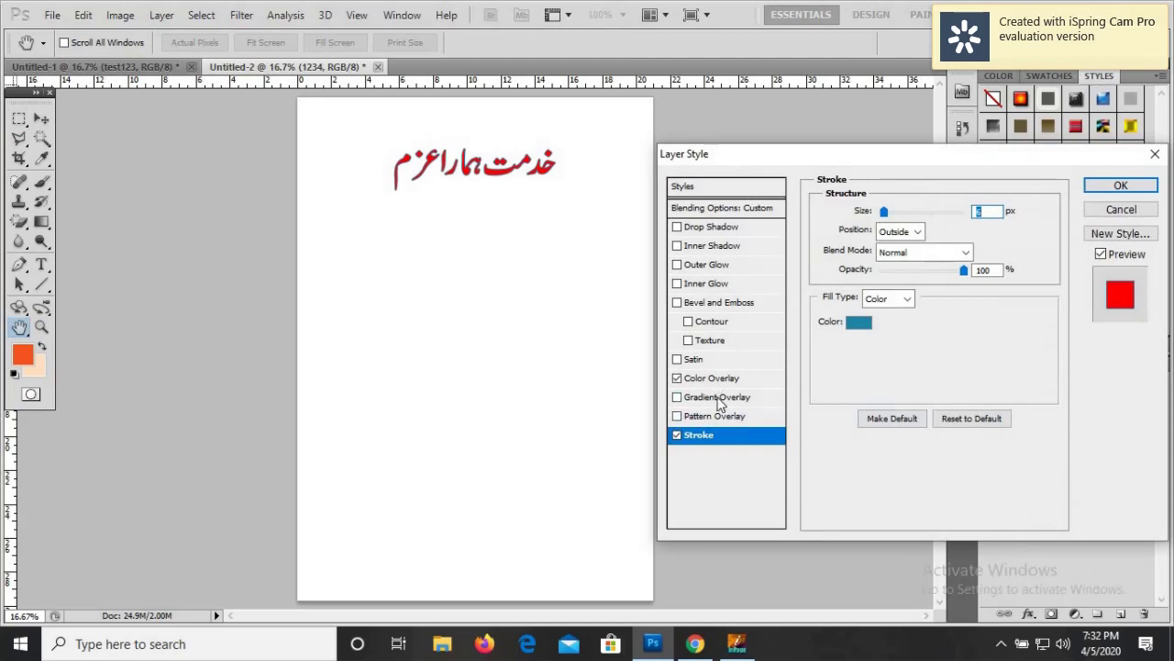
left_click(858, 323)
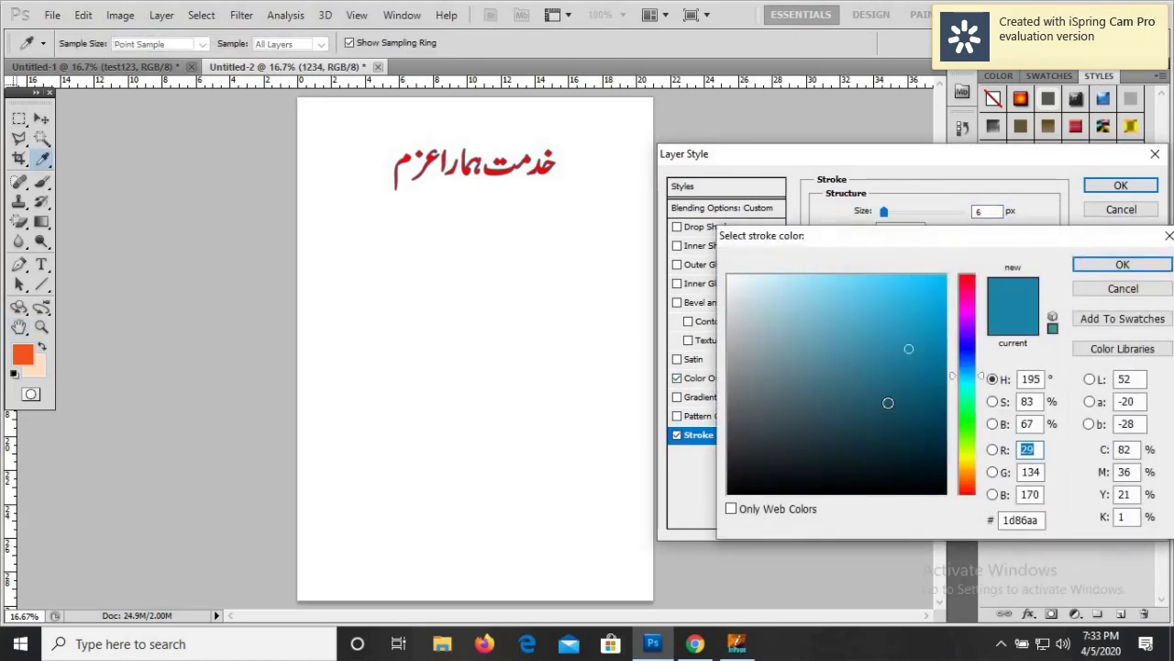
left_click(909, 328)
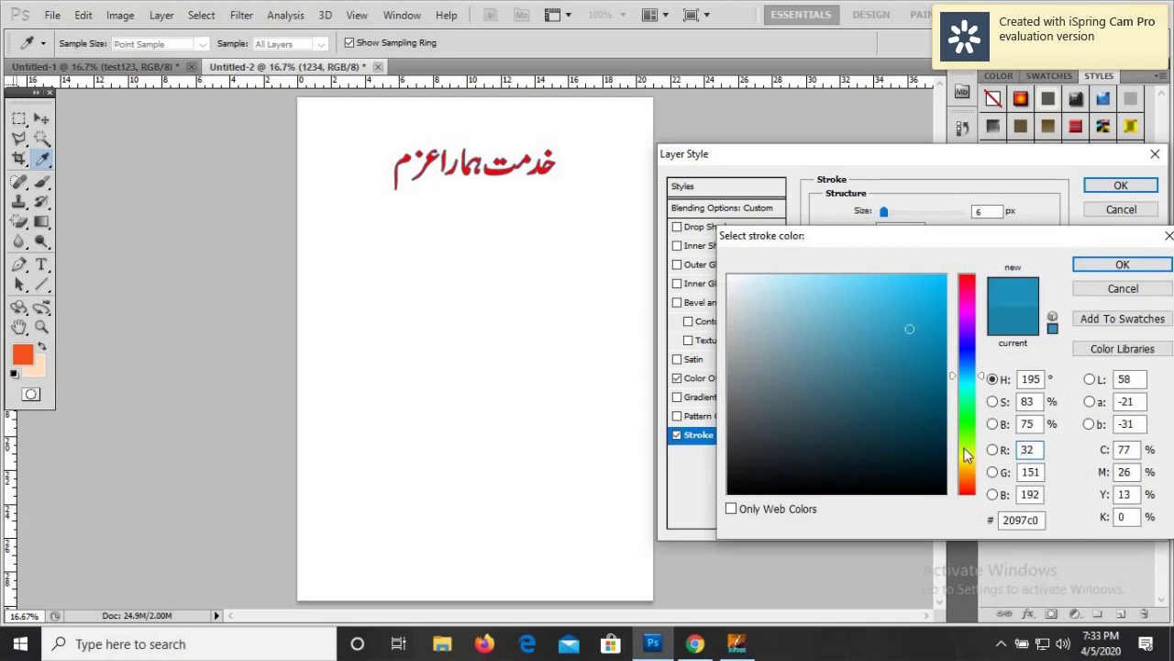
left_click_drag(966, 450, 965, 481)
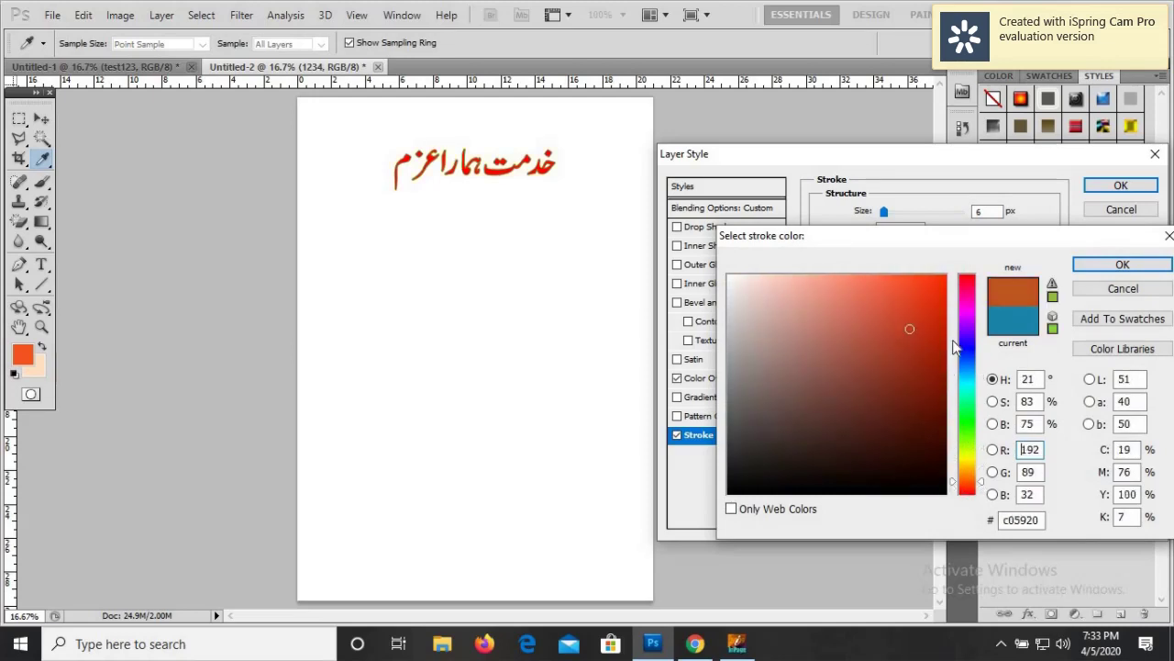
left_click_drag(954, 347, 954, 336)
left_click(910, 298)
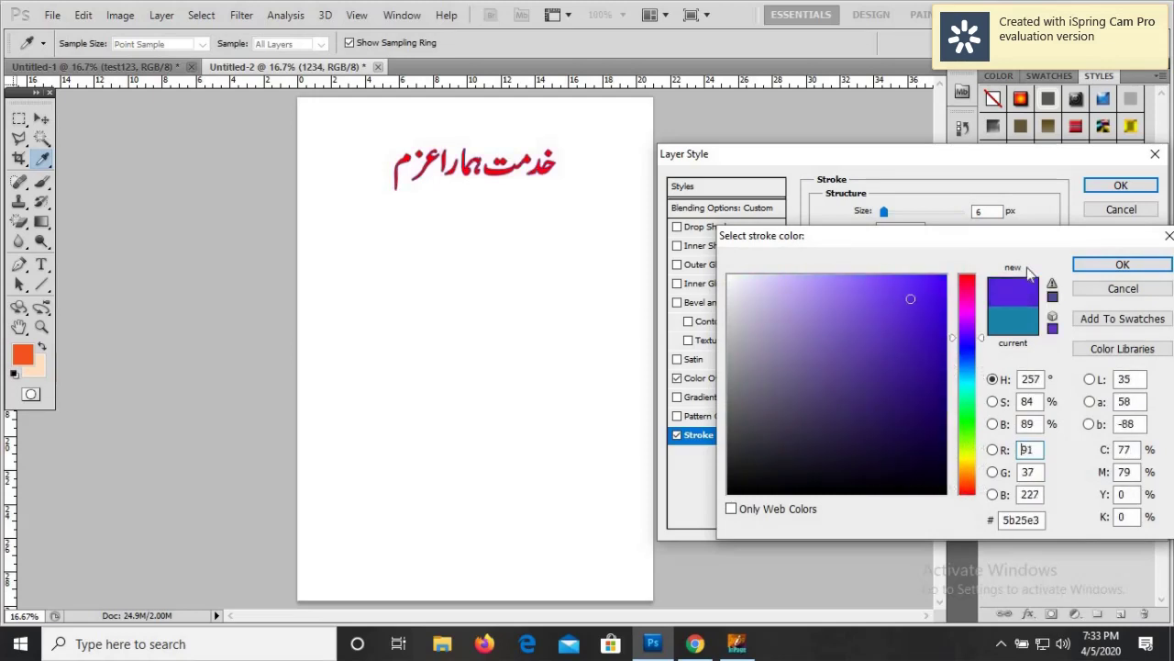
left_click(1089, 267)
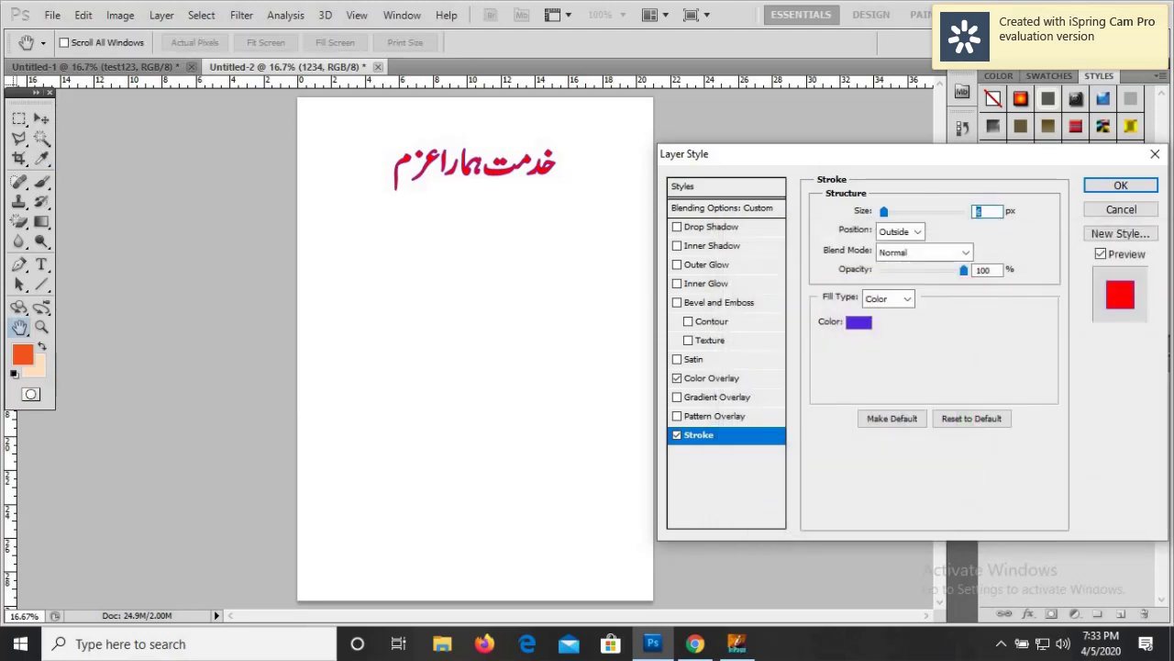
type("66")
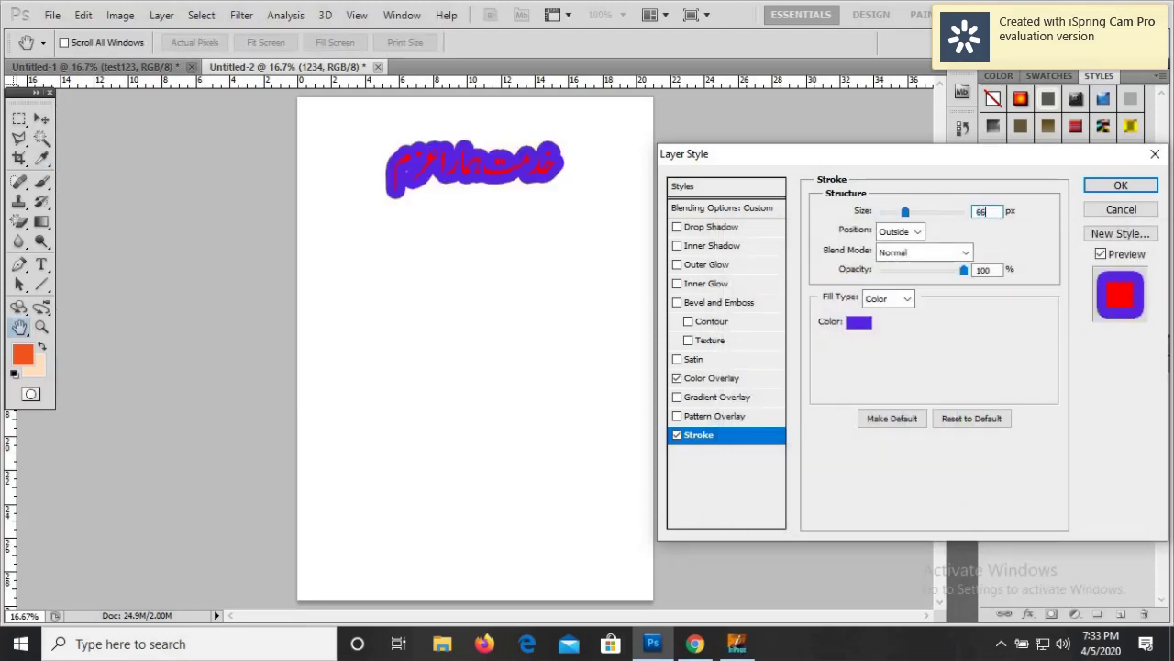
key("BackSpace")
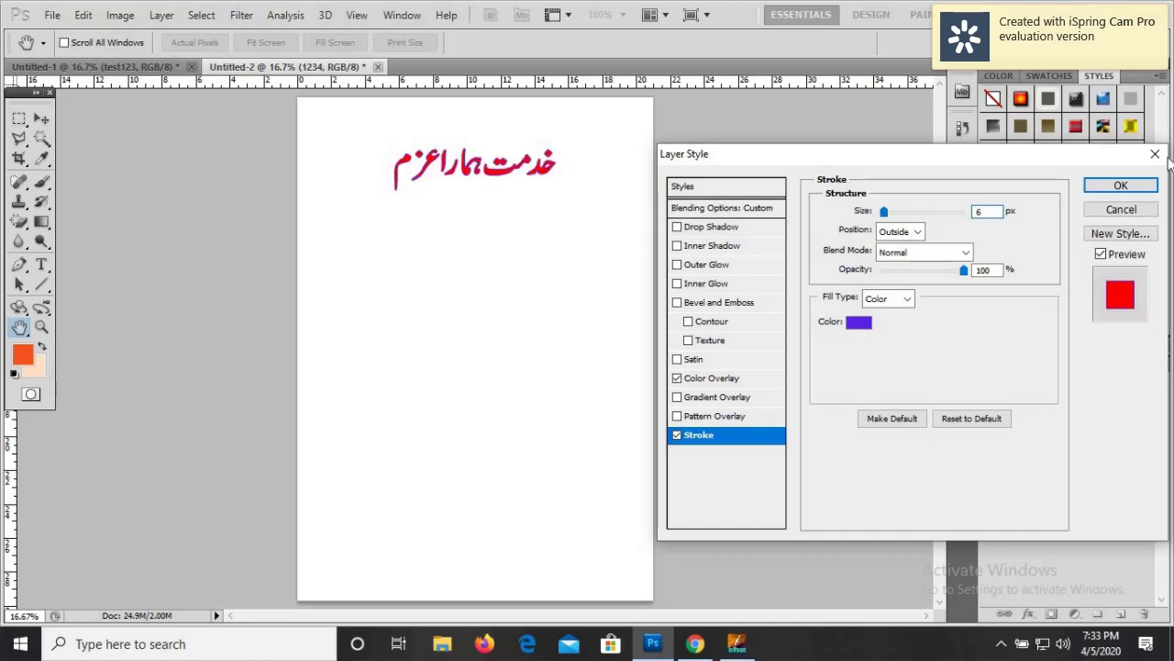
left_click(1142, 191)
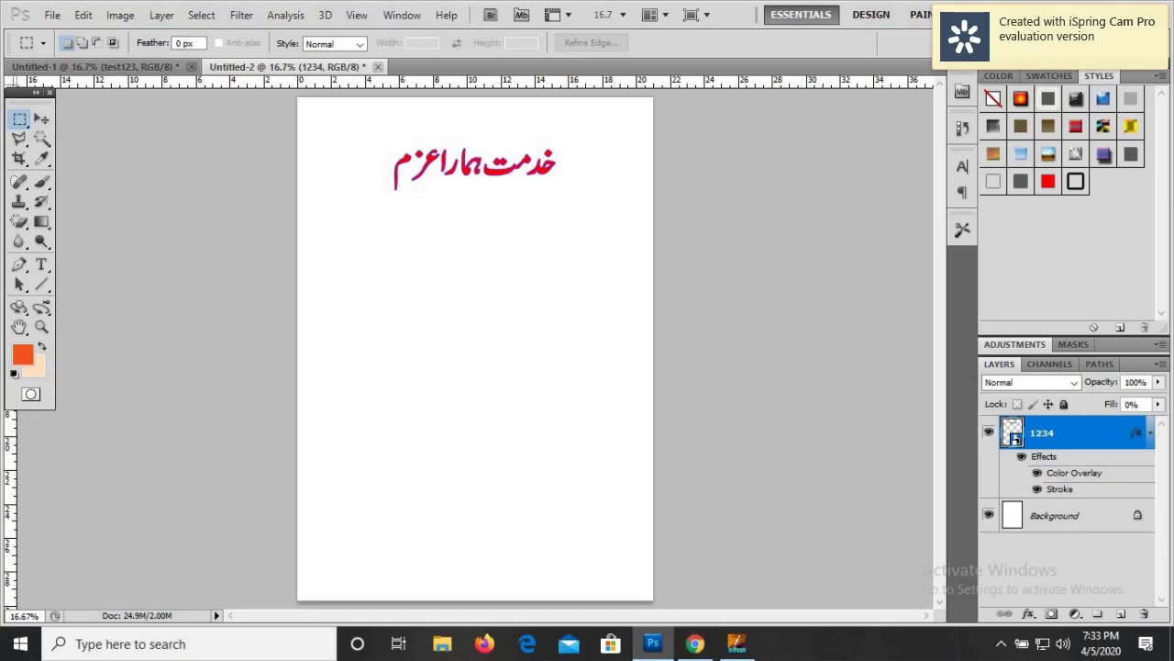
- Minimize Photoshop to show the desktop with 1234.eps
key("super+d")
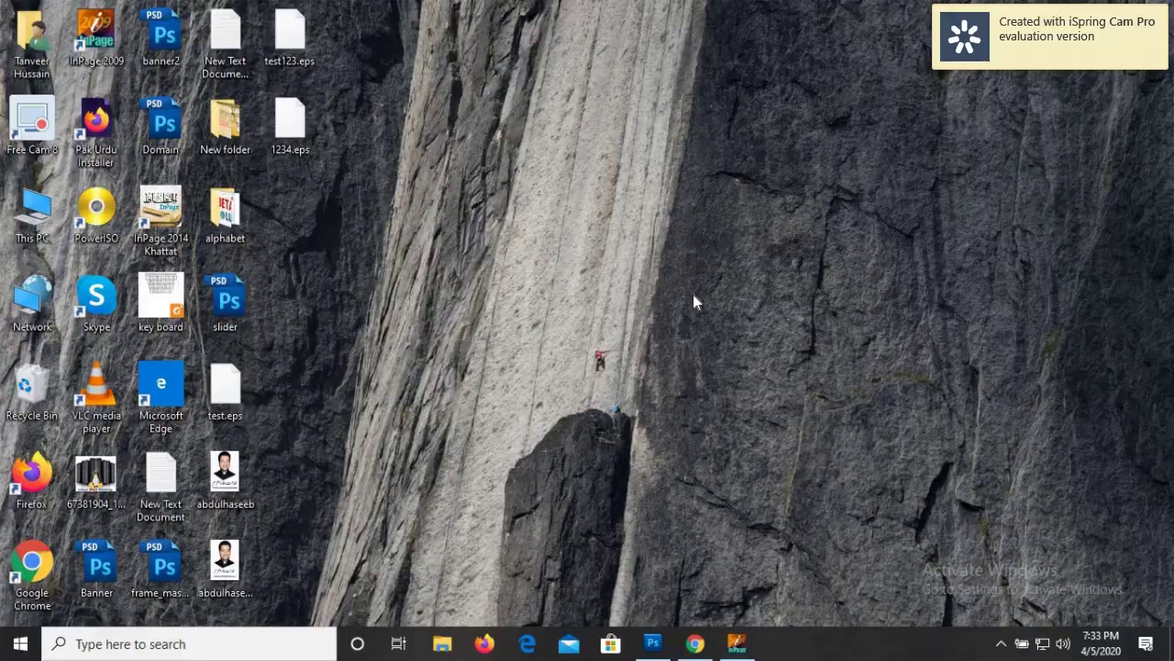